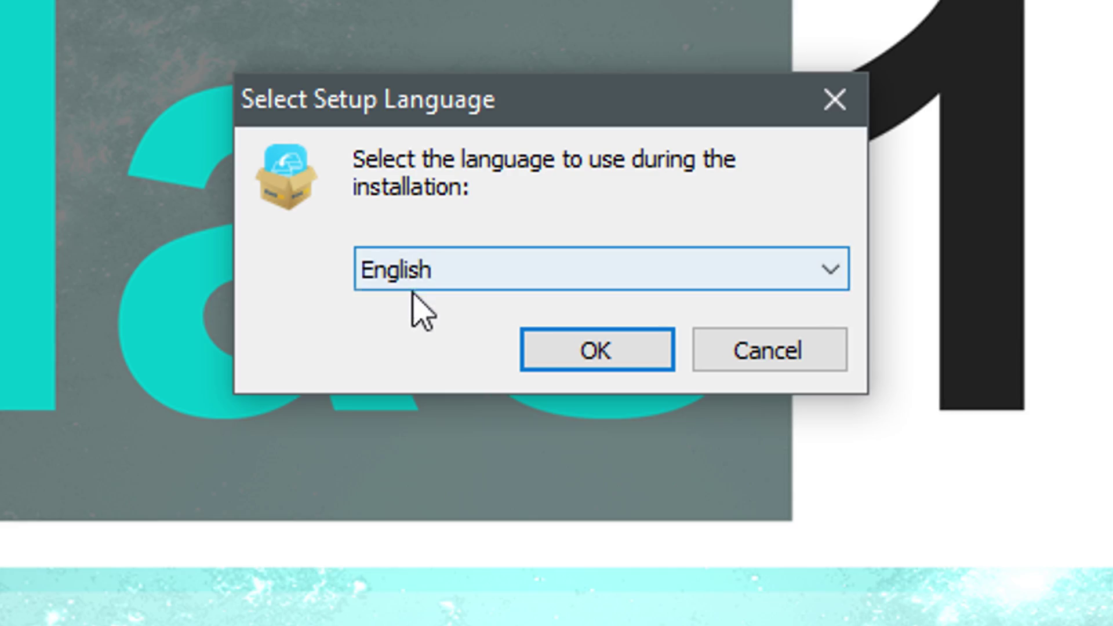
Choose English as the setup language and install EaseUS Disk Copy into X:\Program Files (x86)\EaseUS\Disk Copy
click(467, 273)
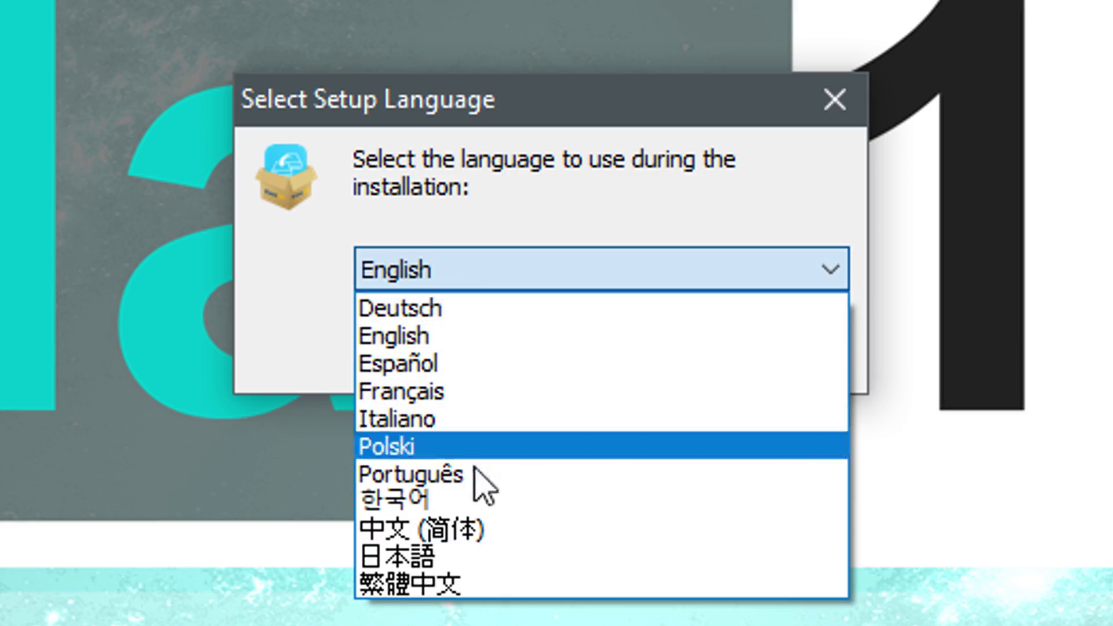
click(480, 325)
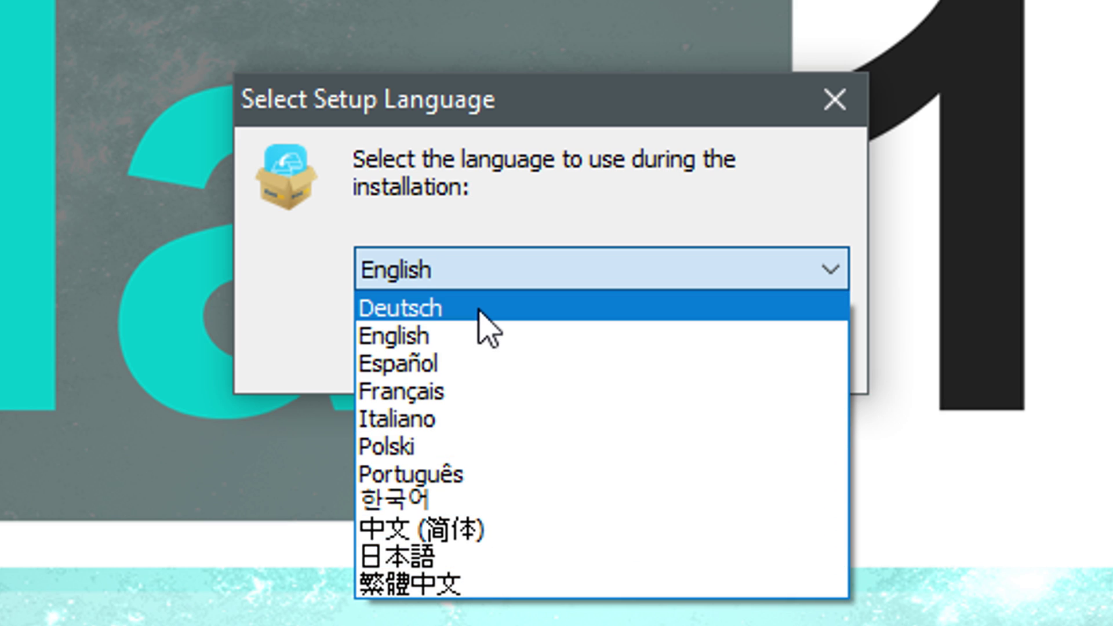
click(479, 316)
click(461, 270)
click(440, 336)
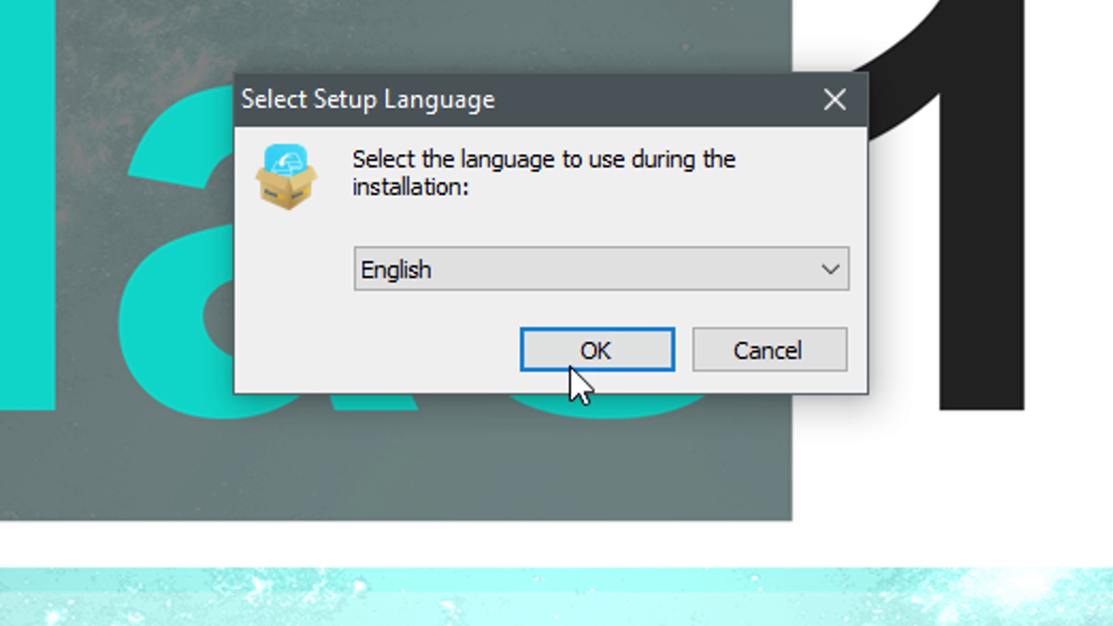
click(595, 351)
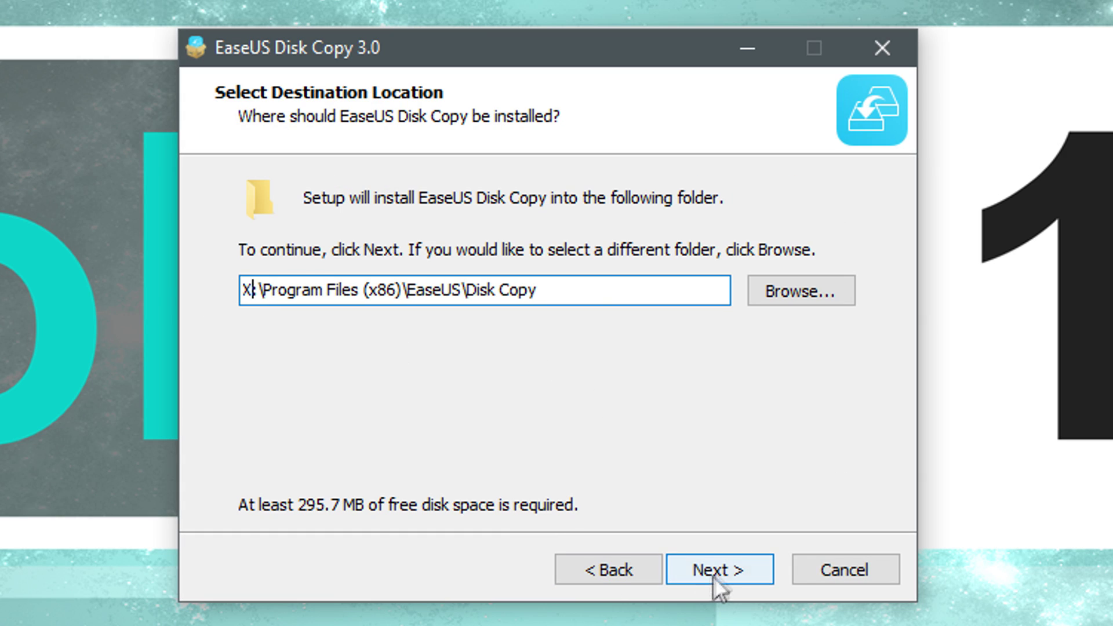
click(722, 574)
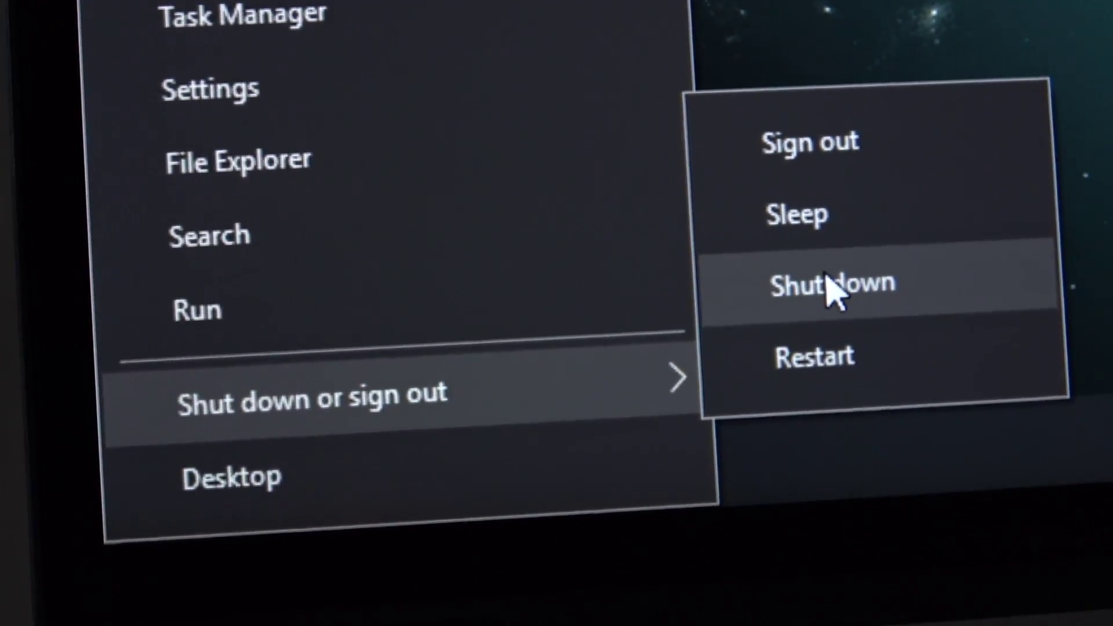
Shut down the computer
click(829, 281)
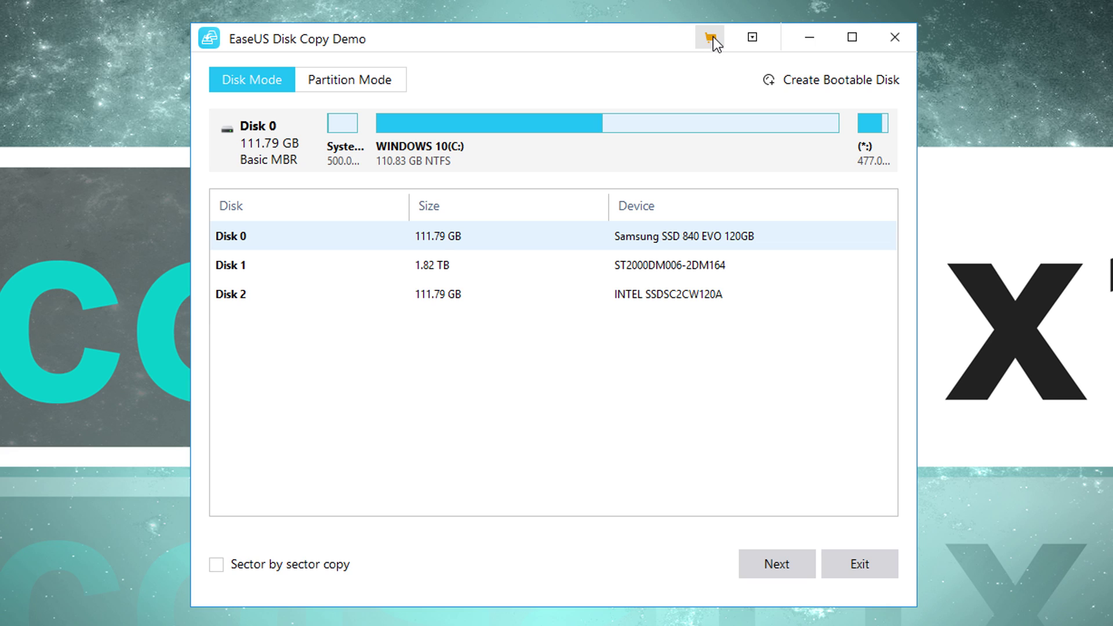
Paste the licence code into the activation dialog of EaseUS Disk Copy and activate the program
click(710, 37)
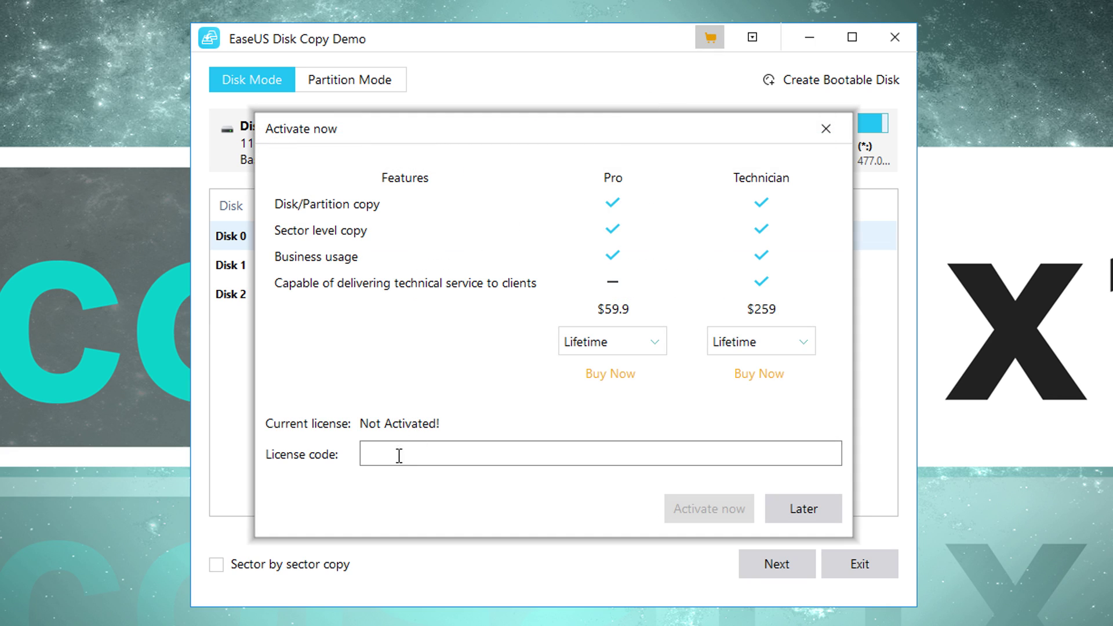
key(ctrl+v)
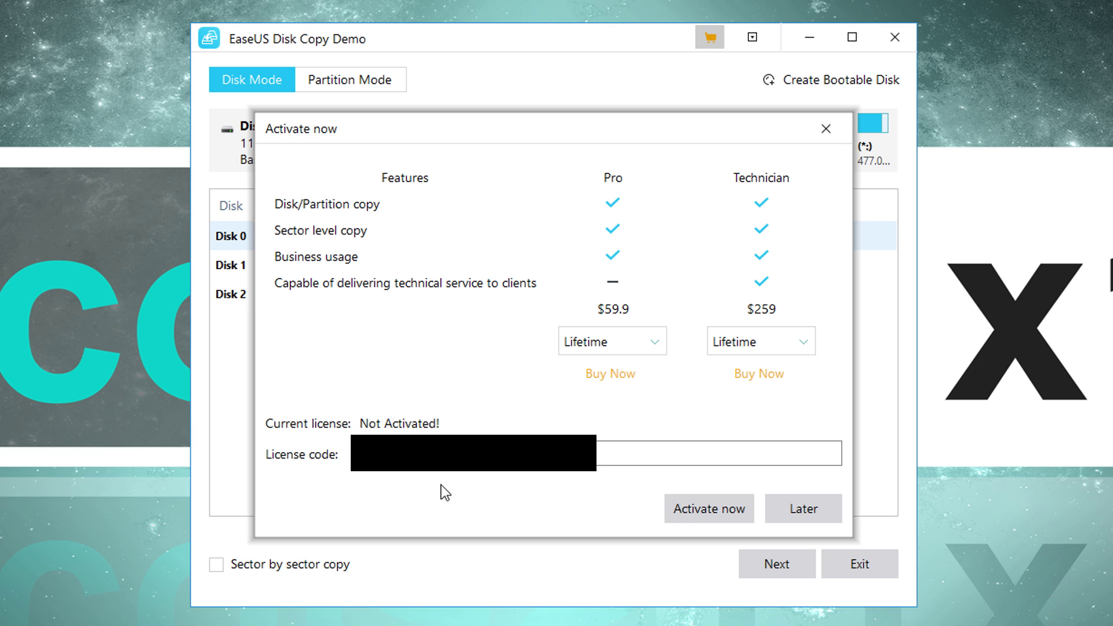
key(Return)
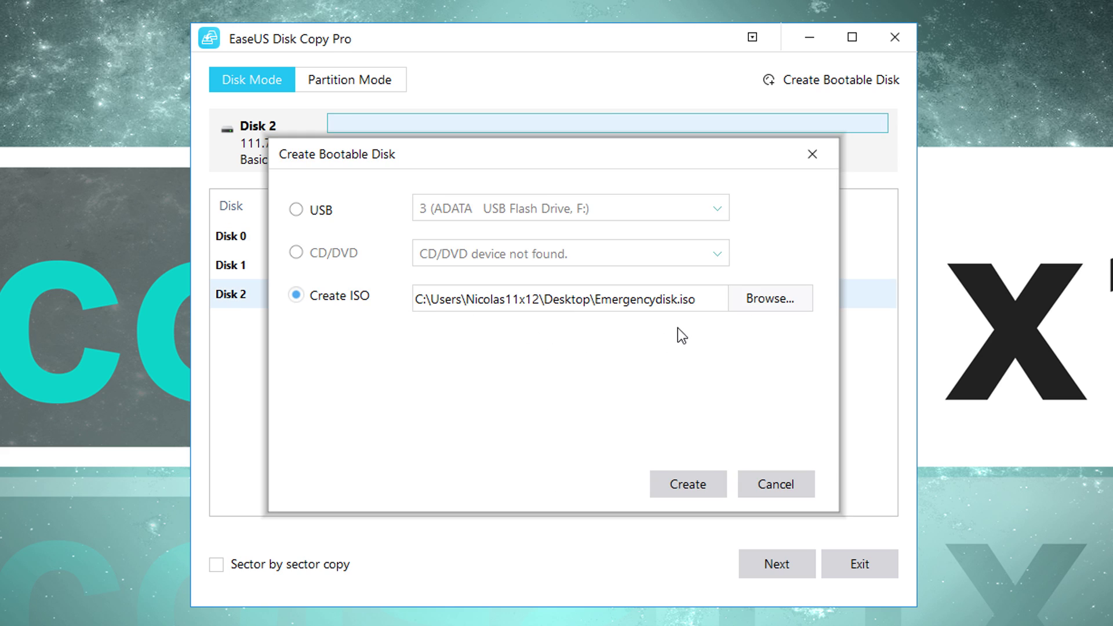
Choose USB as the medium for the bootable disk, using the ADATA USB Flash Drive F:
click(296, 211)
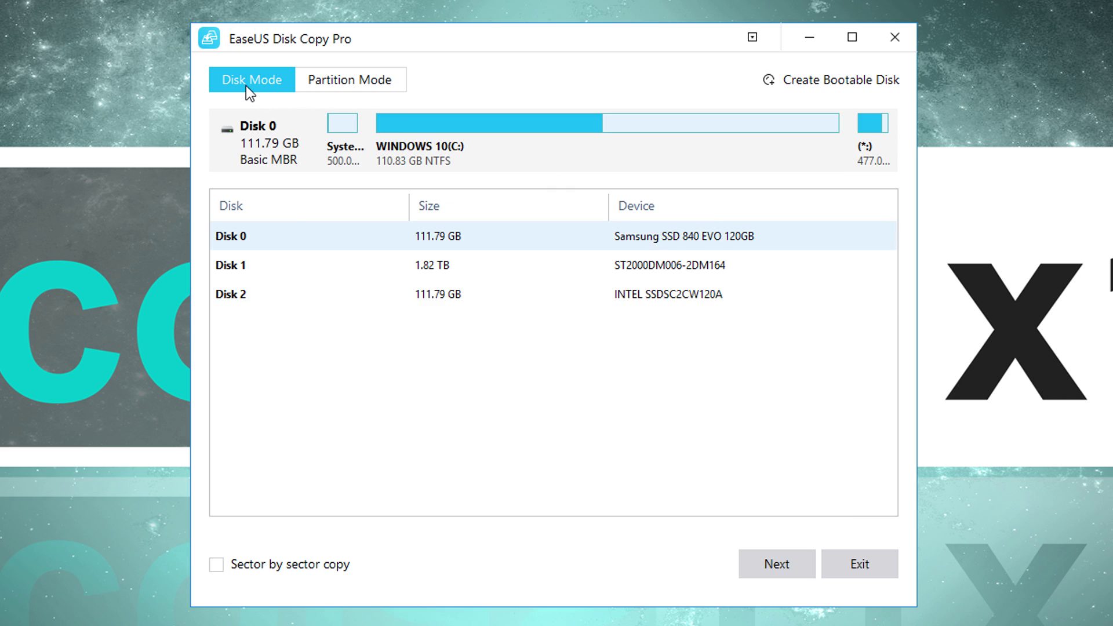
Review the partitions on Disk 0 and Disk 1 in Partition Mode and return to Disk Mode
click(368, 85)
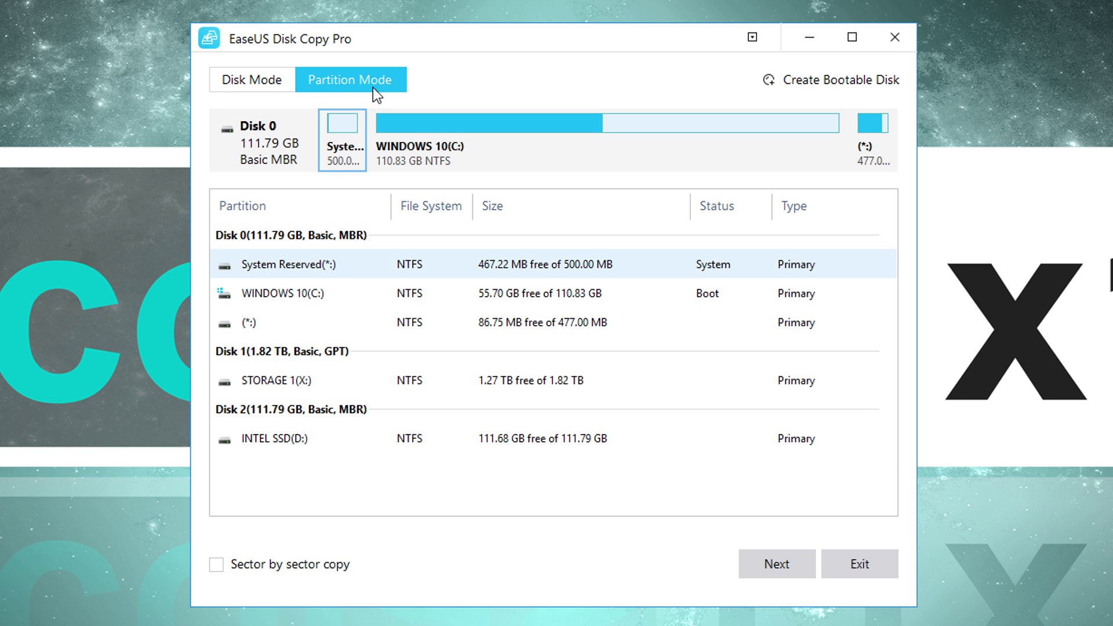
click(332, 297)
click(337, 320)
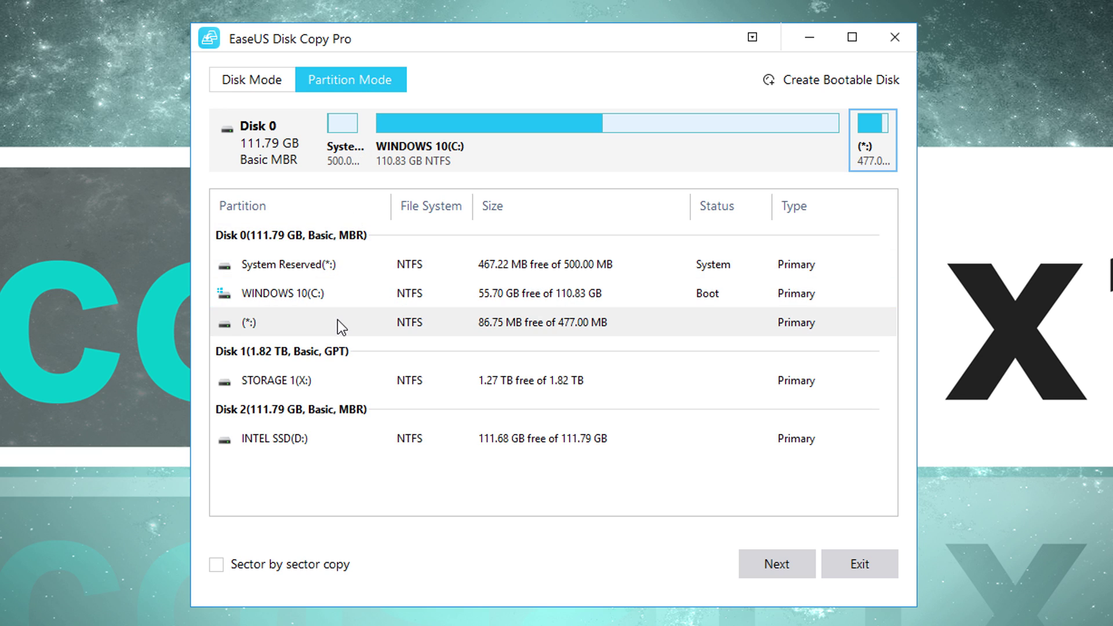
click(316, 374)
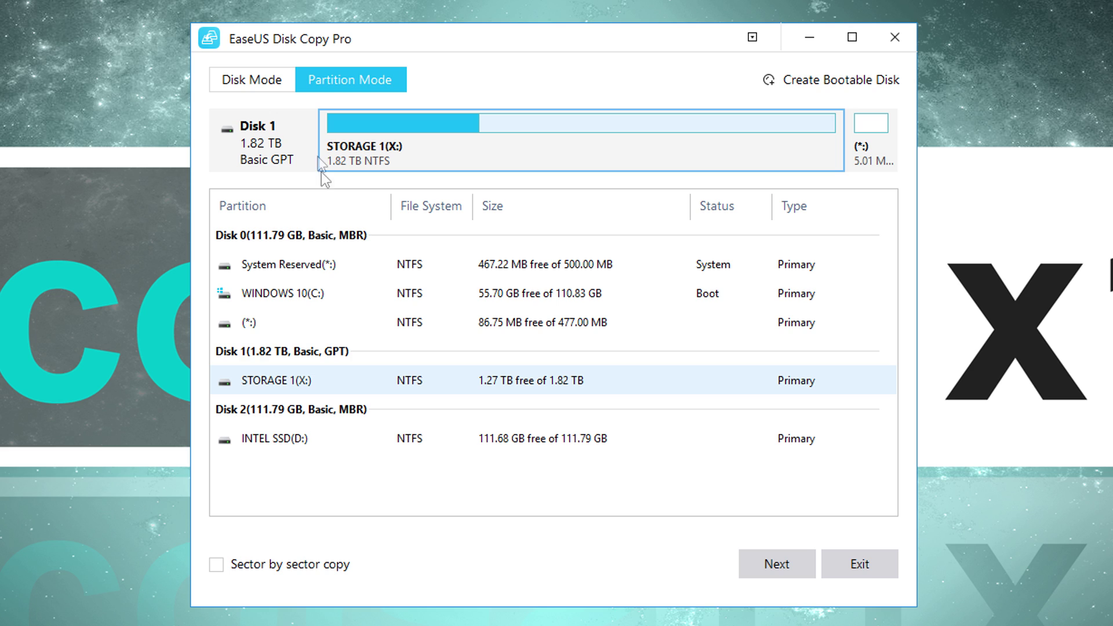
click(257, 85)
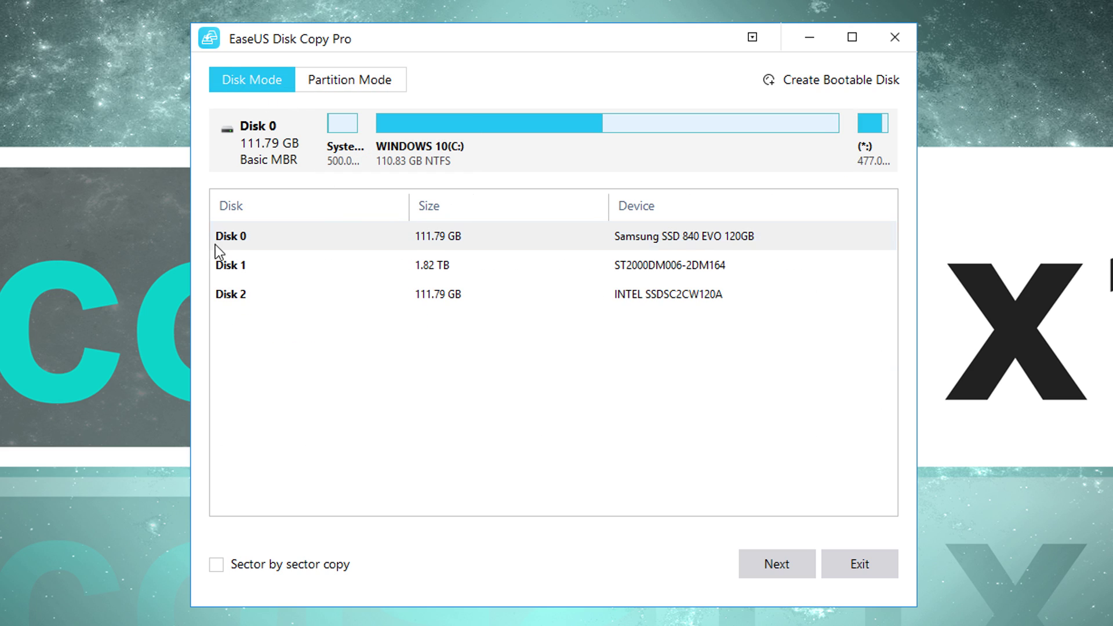
Set Disk 0, the Samsung SSD 840 EVO 120GB, as the source disk for the copy
click(696, 243)
click(787, 563)
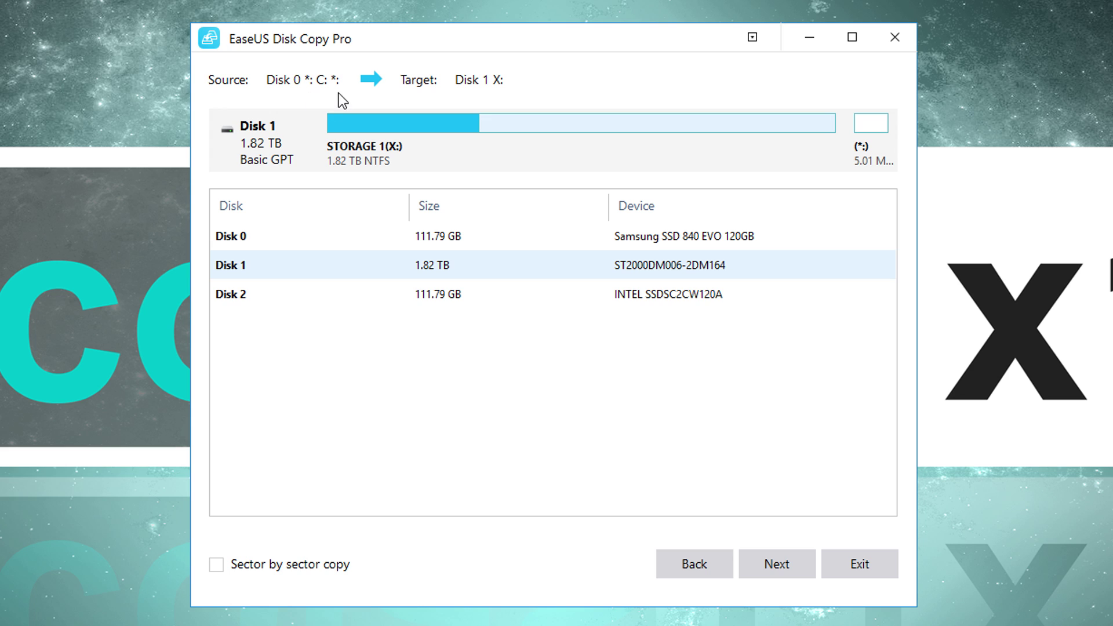
Set Disk 2 (INTEL SSDSC2CW120A) as the target, accept erasing its data, and start the copy with the SSD target option enabled
click(279, 296)
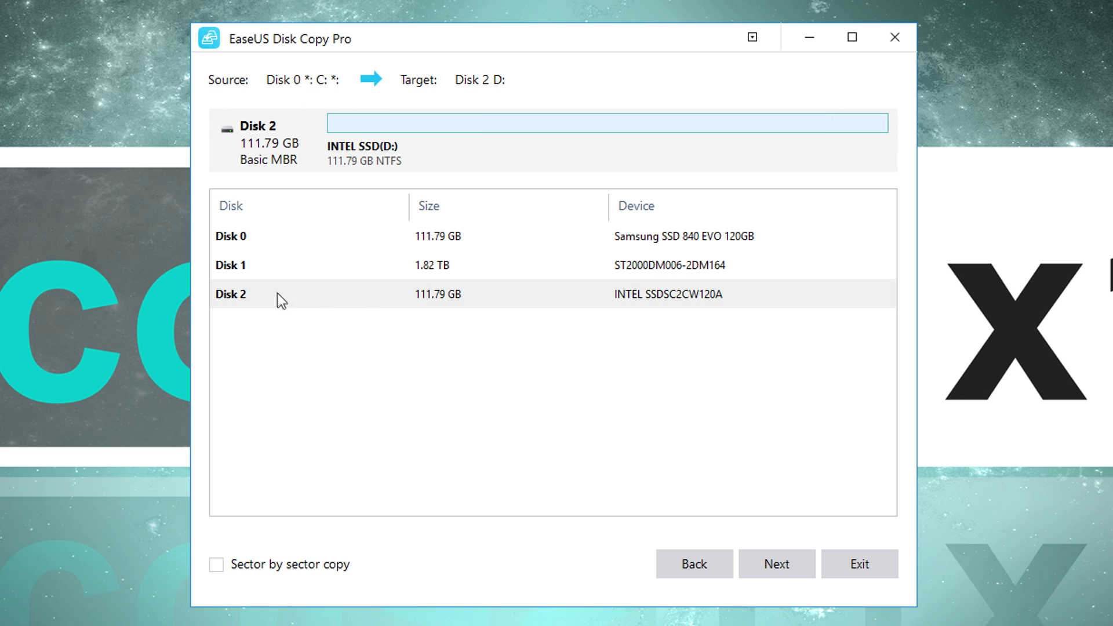
click(777, 565)
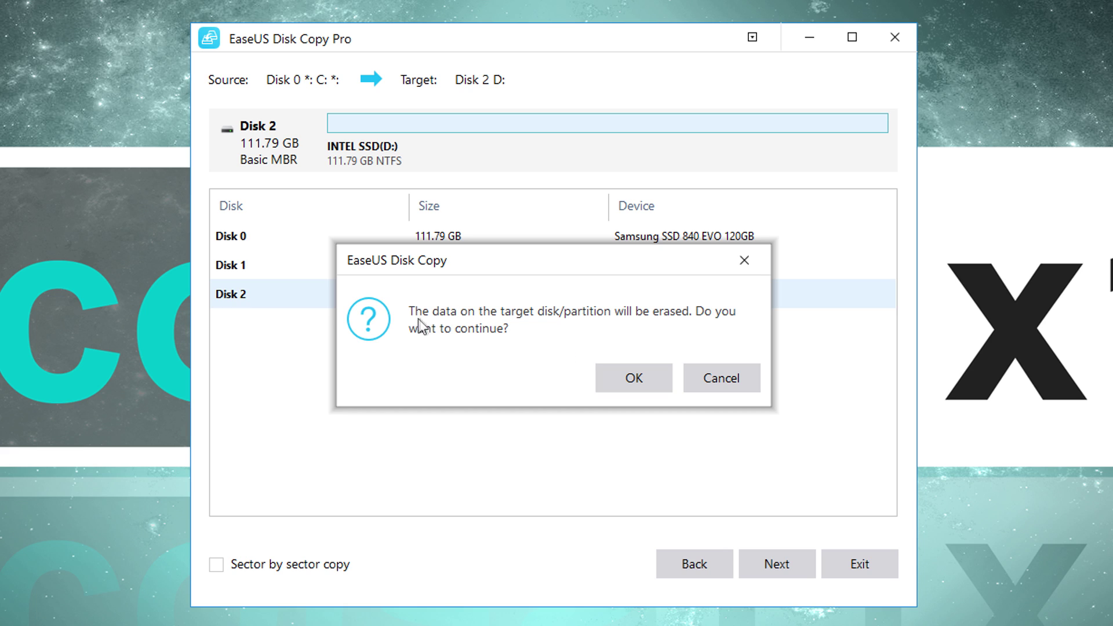
click(637, 384)
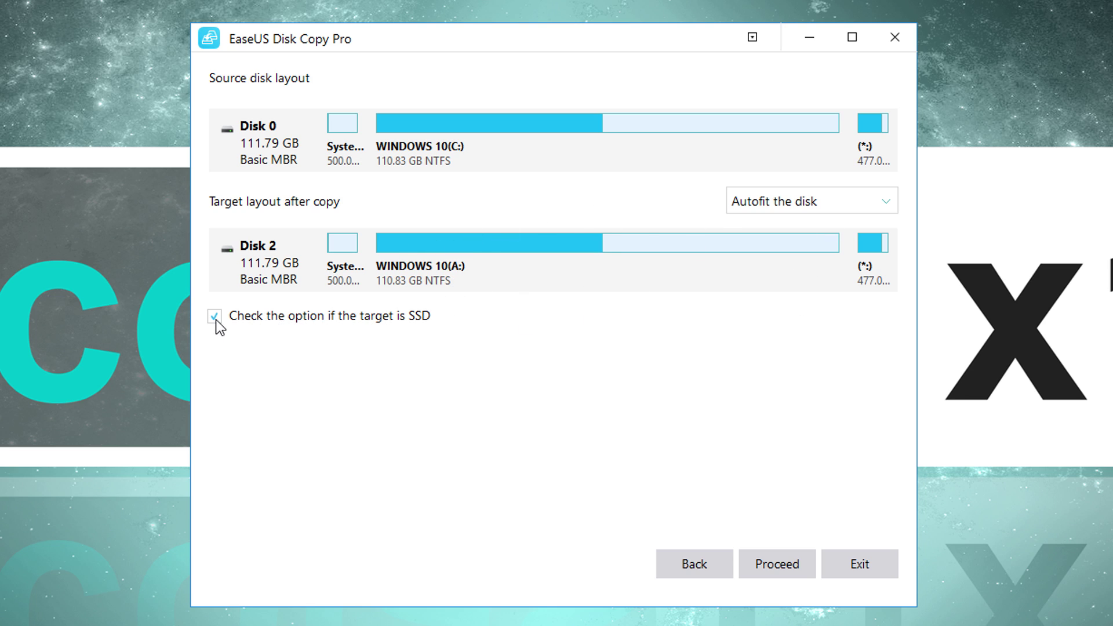
click(783, 569)
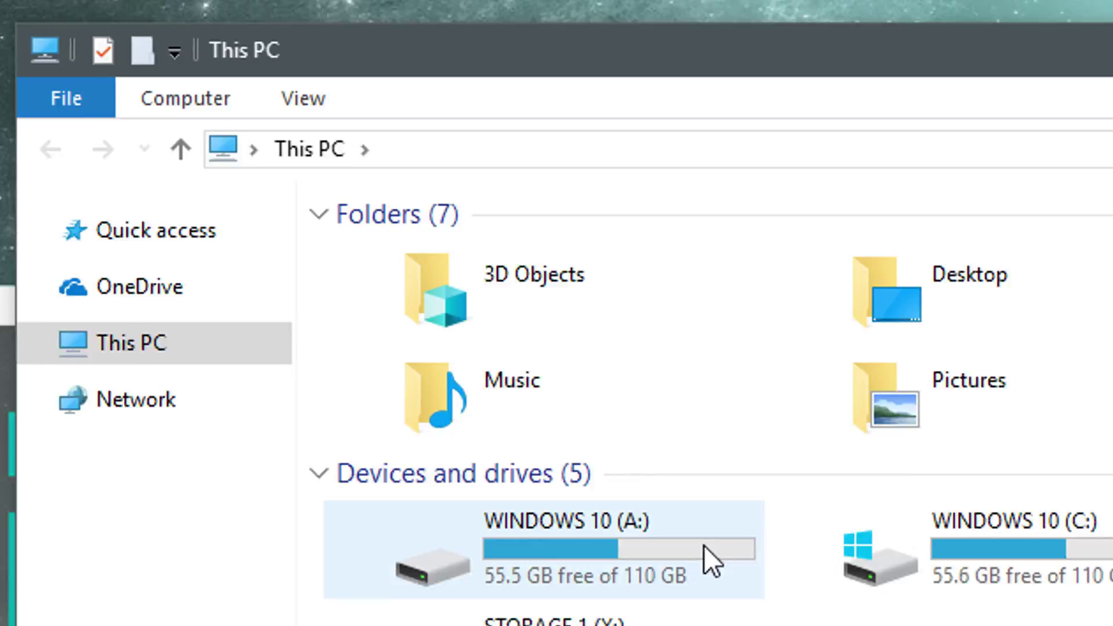
Inspect the cloned drives WINDOWS 10 (A:) and System Reserved (D:) in This PC
click(405, 286)
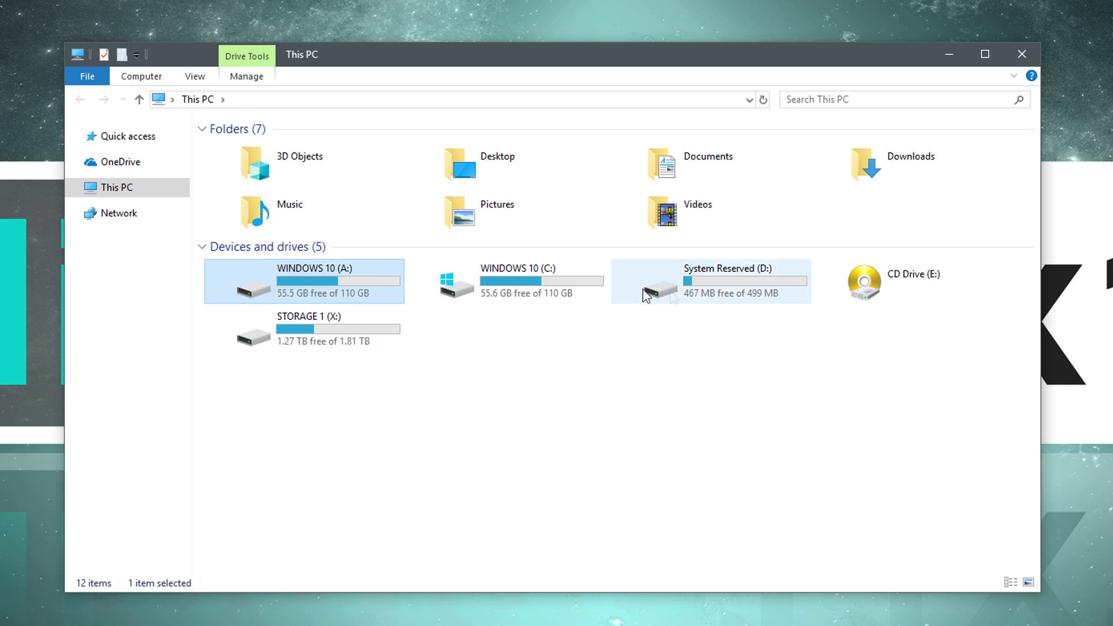
click(685, 295)
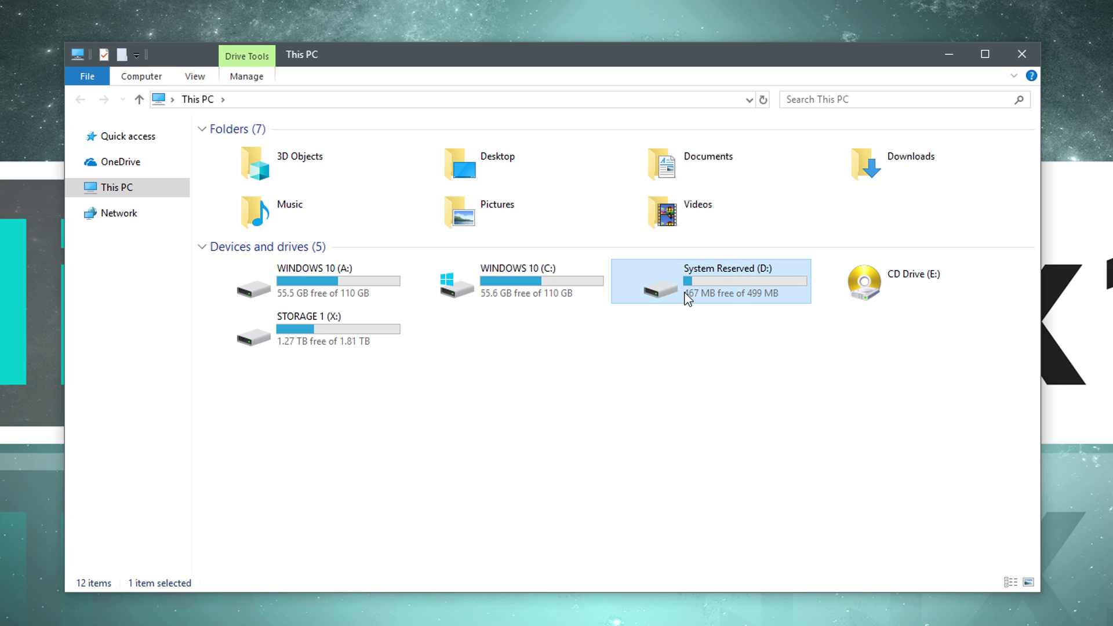
ctrl+click(369, 291)
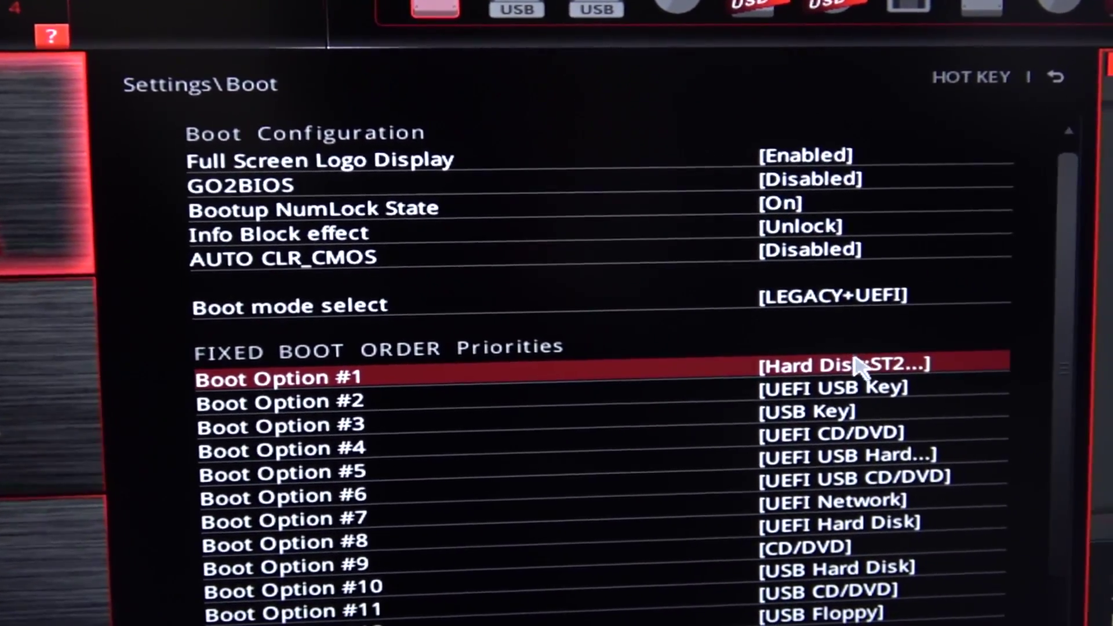
In the BIOS, keep the hard disk as Boot Option #1 and make SATA6:INTEL SSDSC2CW120A3 the first hard disk drive priority
click(855, 366)
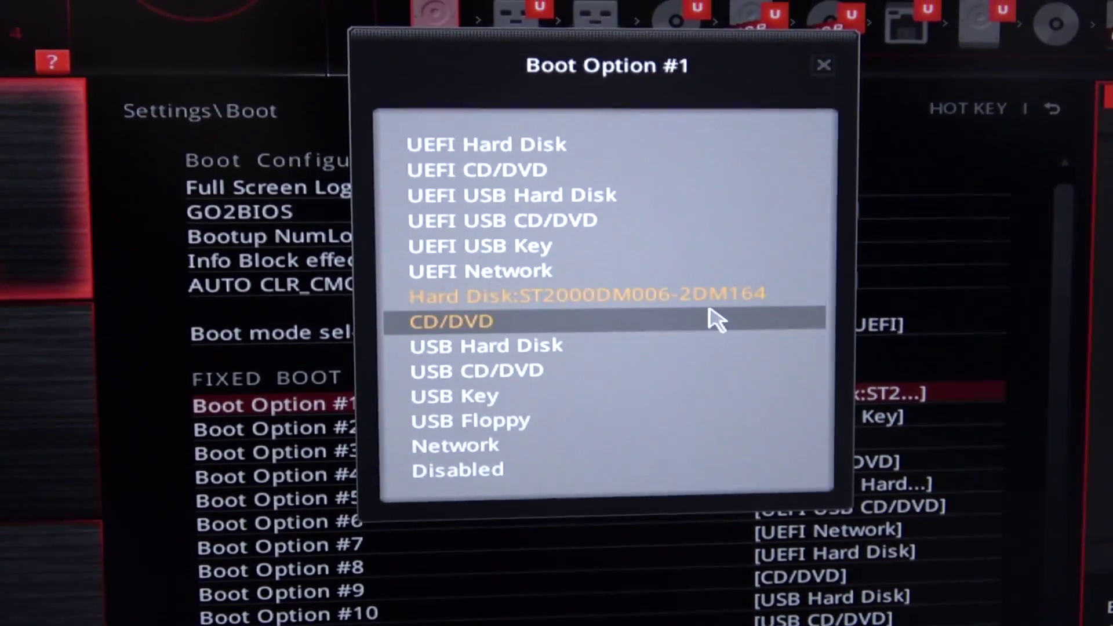
click(710, 310)
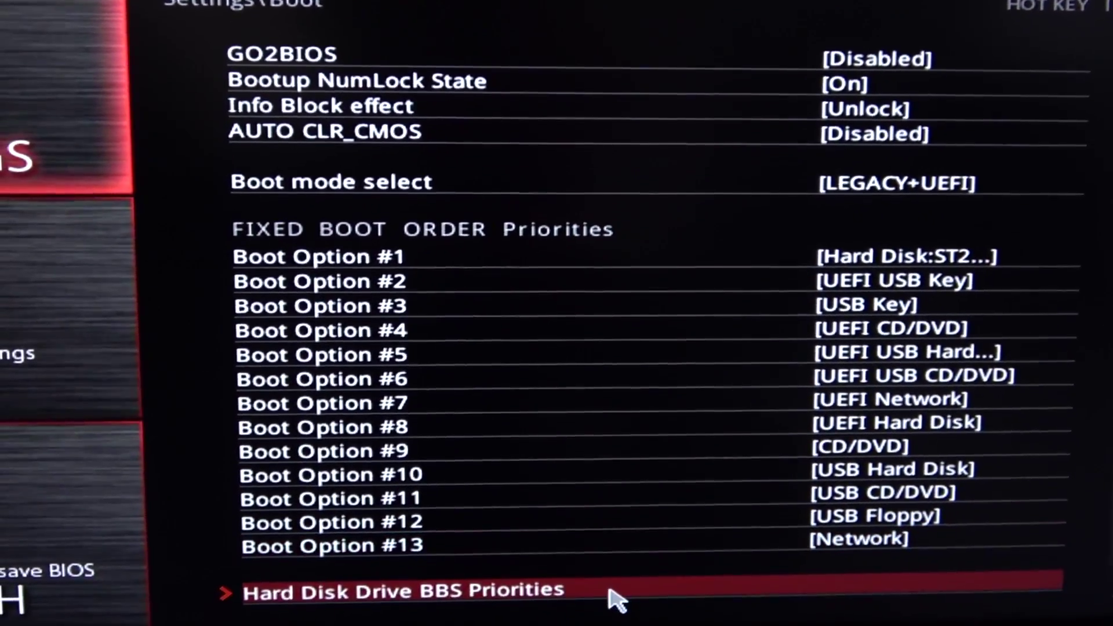
click(608, 600)
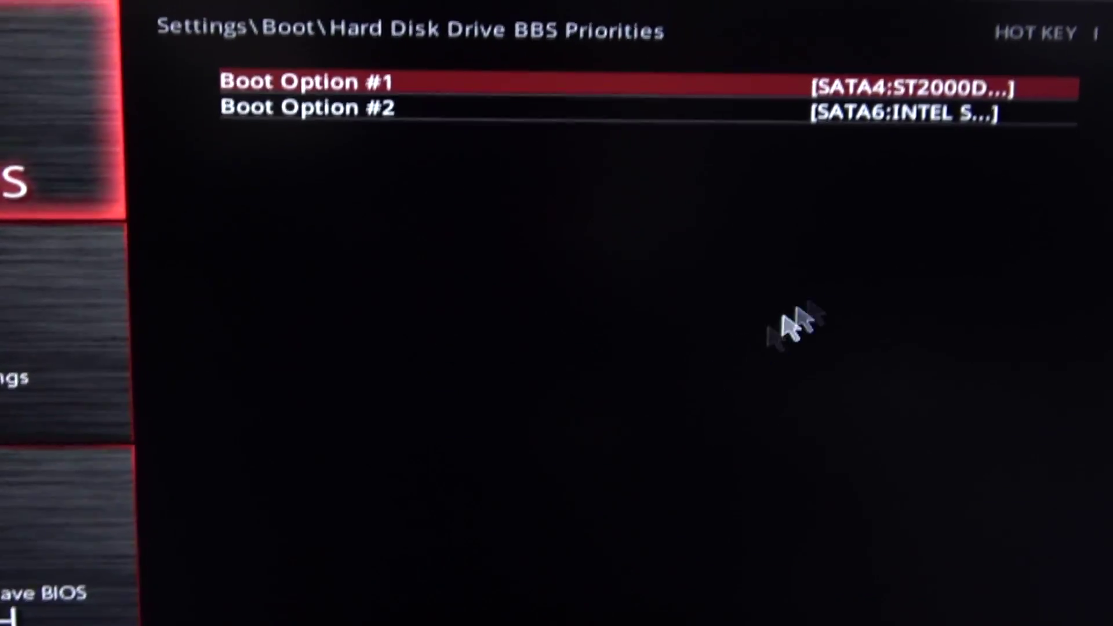
click(811, 154)
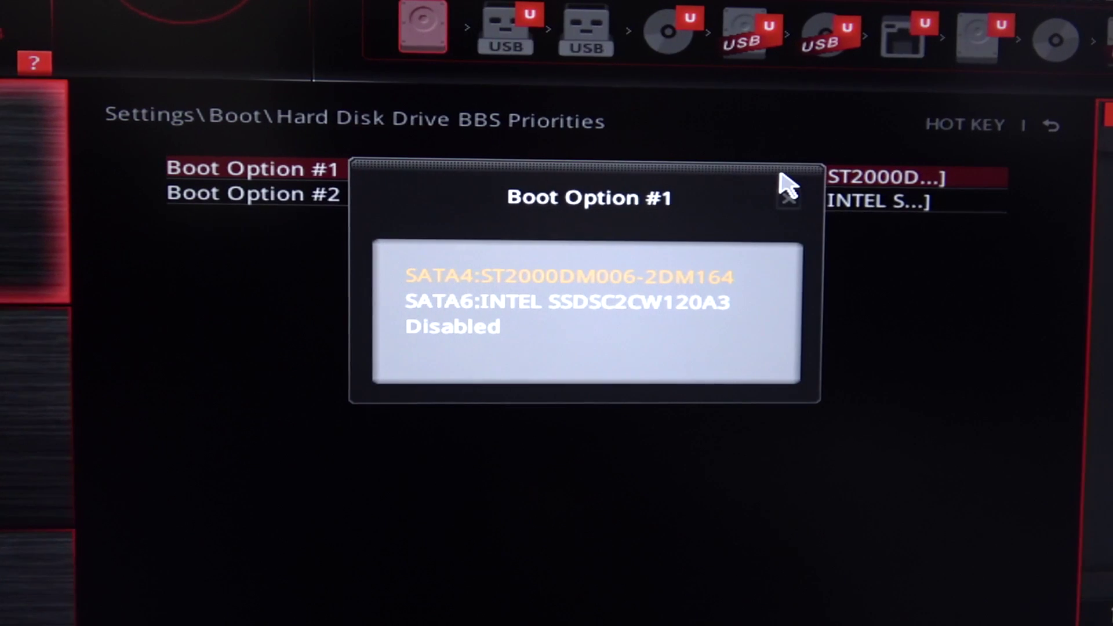
click(628, 322)
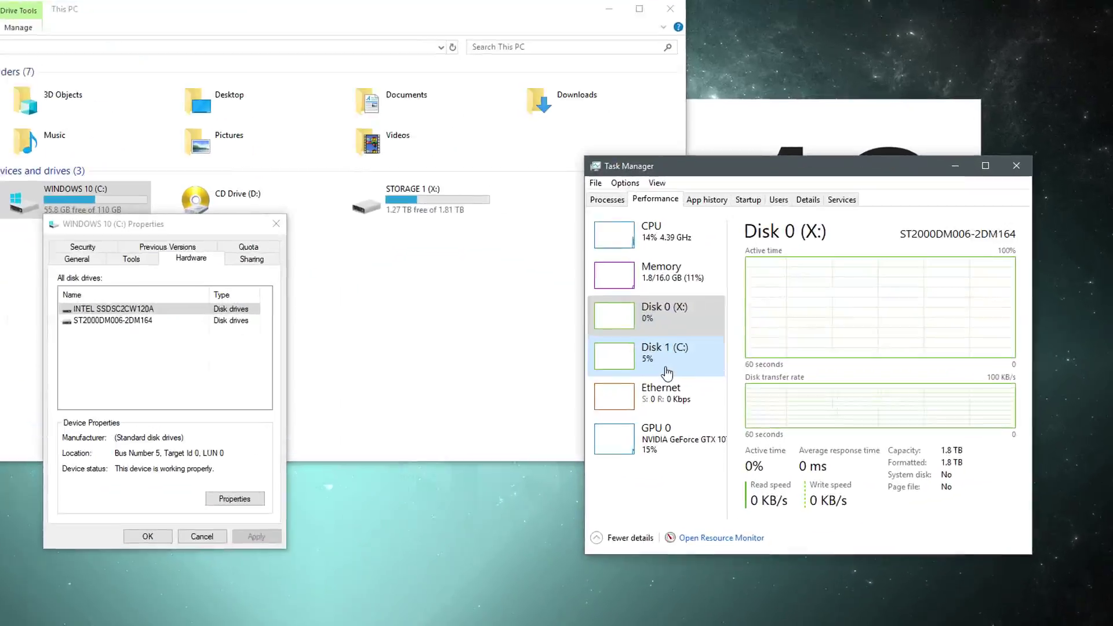
View the performance details of Disk 1 (C:) in Task Manager
click(651, 348)
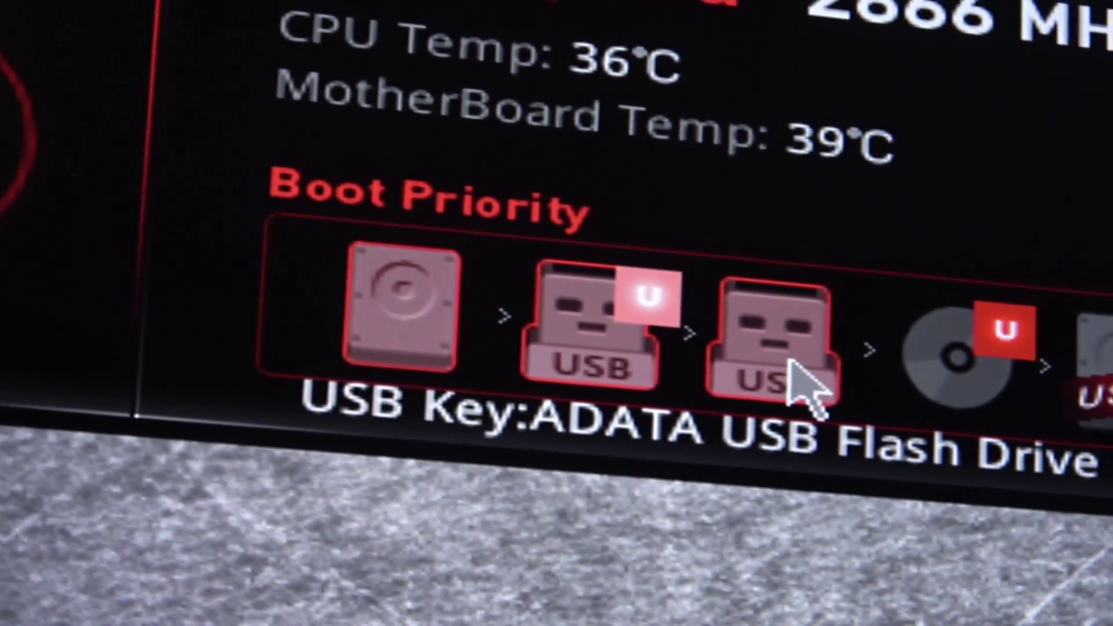
Move the ADATA USB flash drive's USB Key entry to the first place in the BIOS boot priority
drag(799, 385, 427, 336)
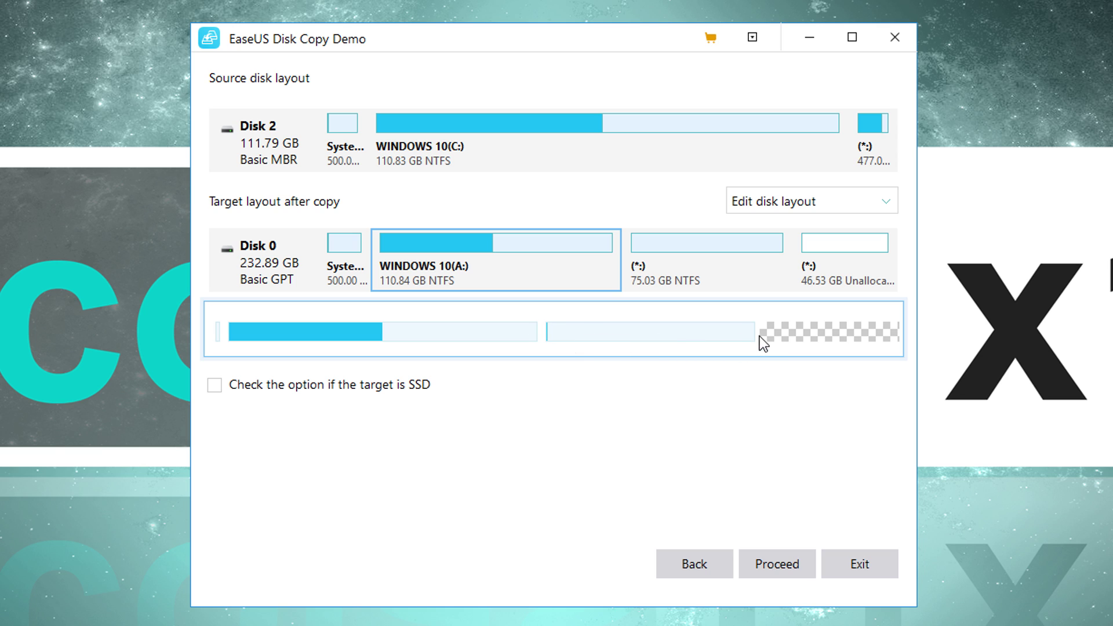
Set the target layout of Disk 0 to Autofit the disk and proceed with the copy in EaseUS Disk Copy
click(807, 208)
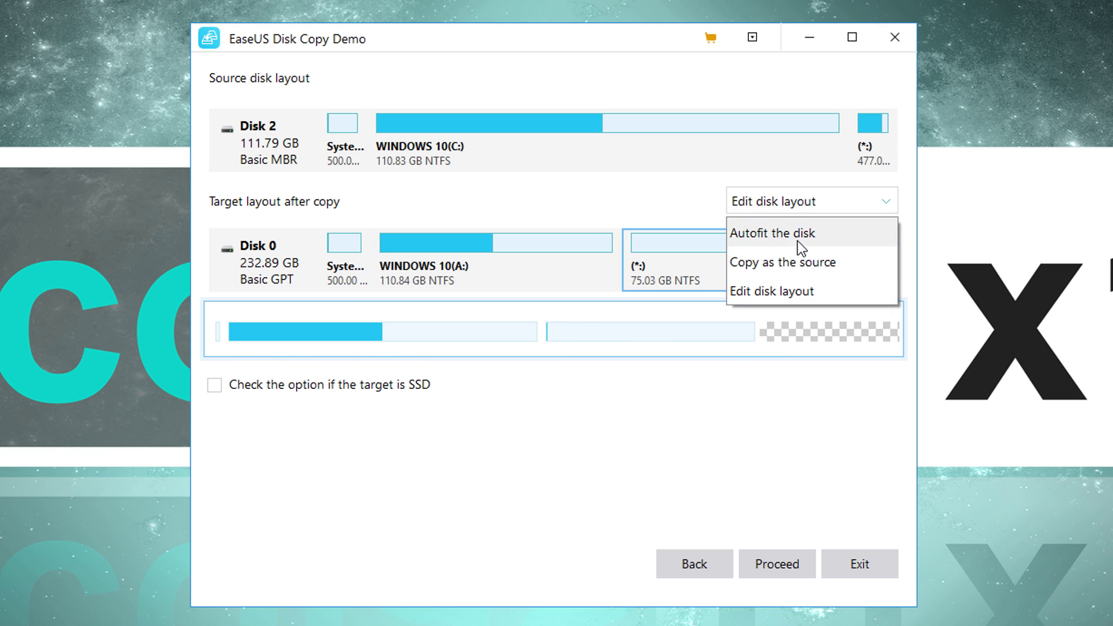
click(797, 233)
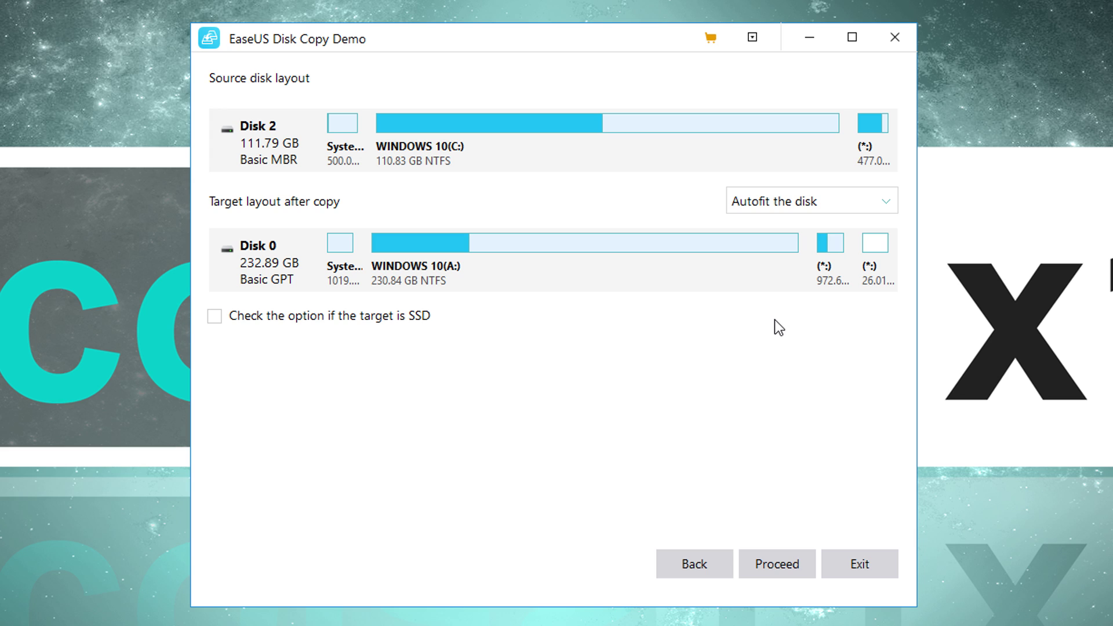
click(781, 562)
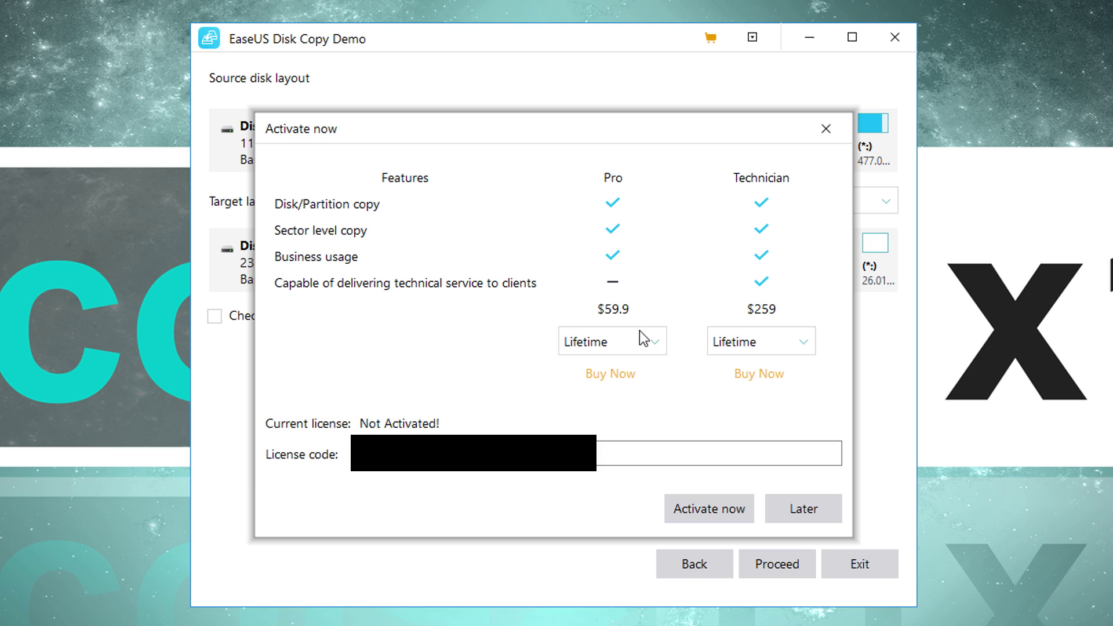
Check the licence duration options offered for the Pro edition
click(650, 346)
click(653, 344)
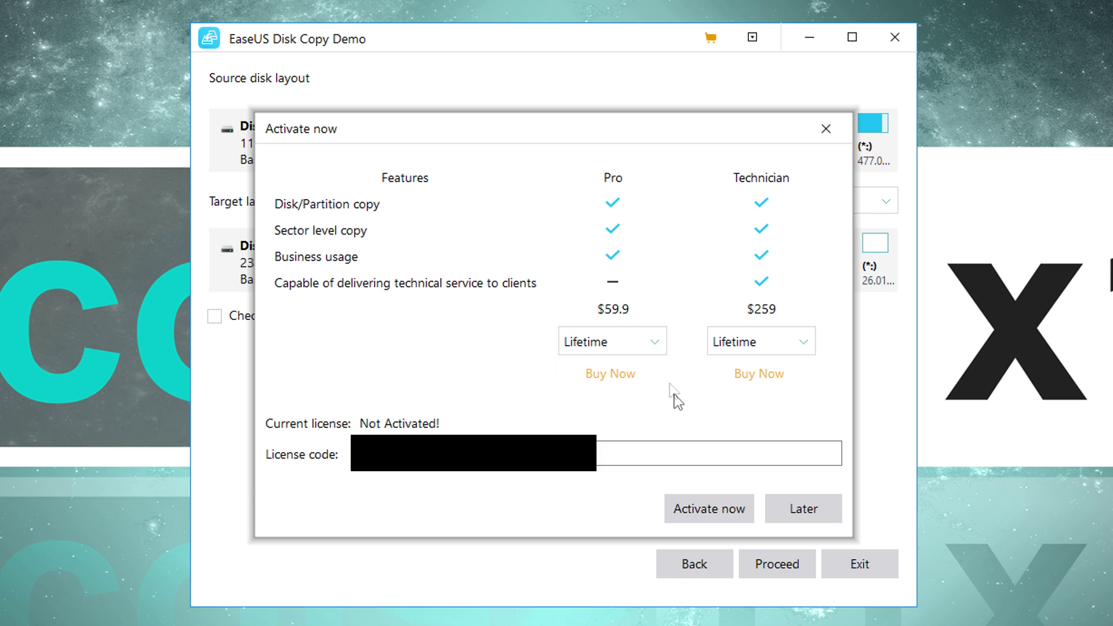